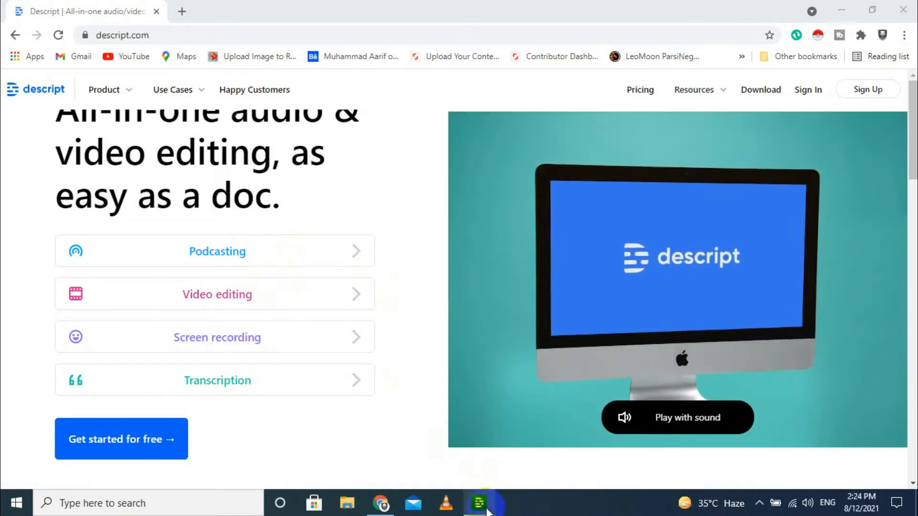
Step: Switch to Descript and create a new project named "Adv" in the existing drive
left_click(480, 503)
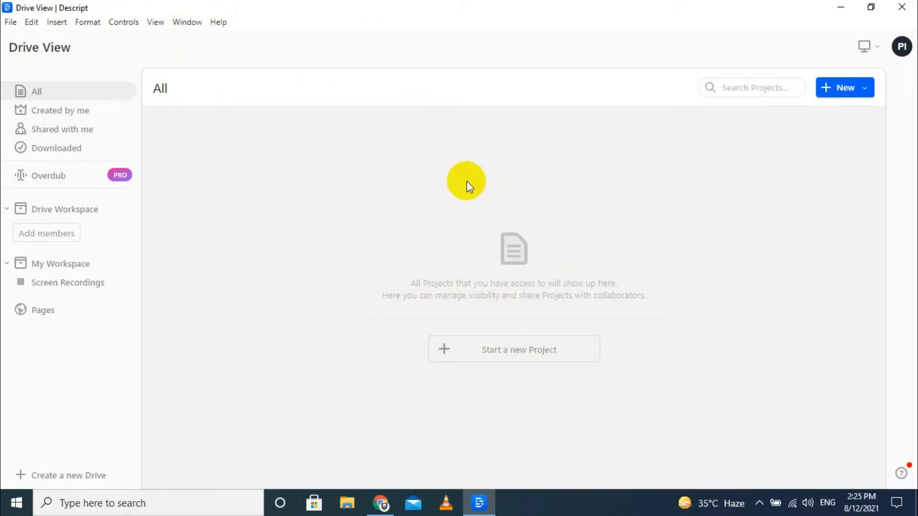
left_click(843, 91)
left_click(841, 115)
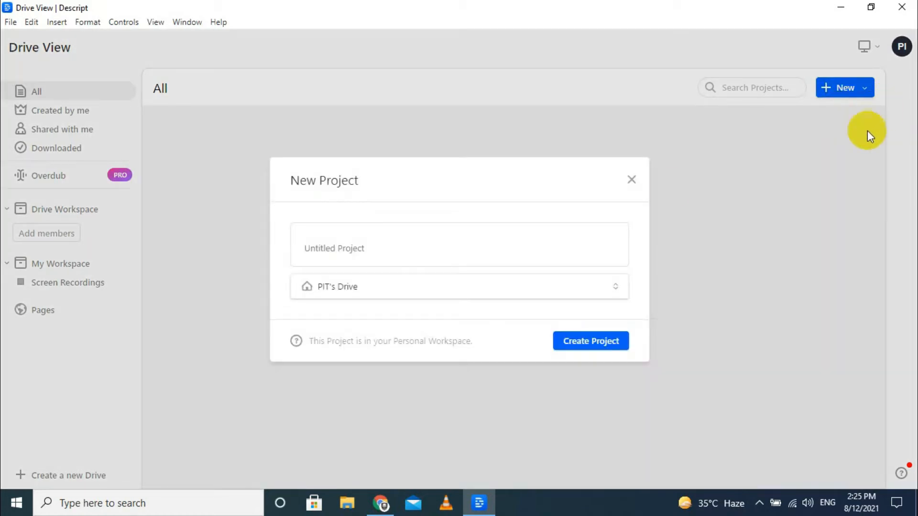
left_click(368, 249)
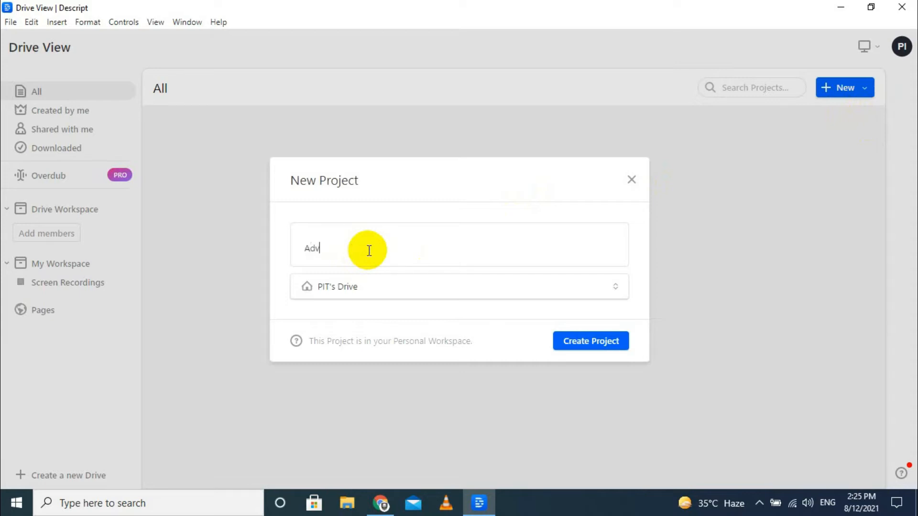
left_click(584, 342)
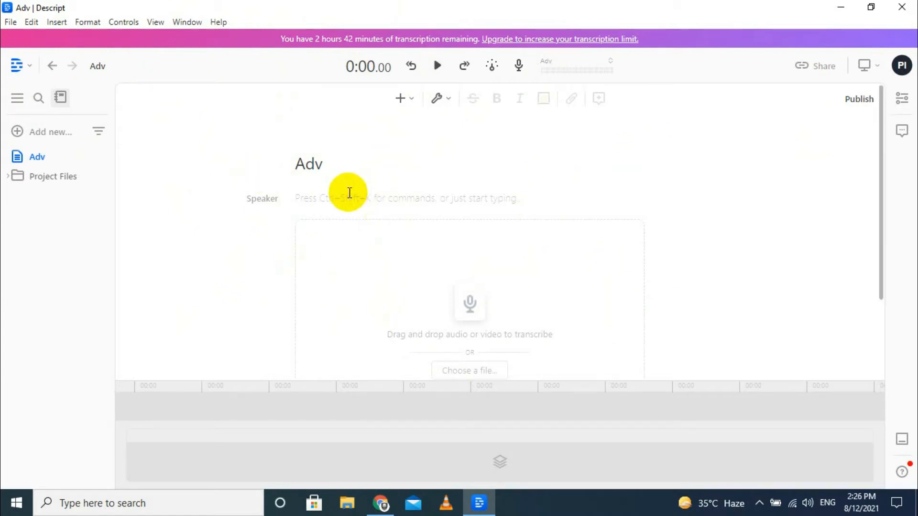
Step: Enter the two-paragraph advertising script beginning "PIT Institute is the best & largest English language and computer center in Zangali" and try playing its opening
type("PIT Institute is the best & largest English language and computer center in Zangali. Qualified and skilled teachers provide great educational environment where a student as motivated in compiled to learn and speak English.")
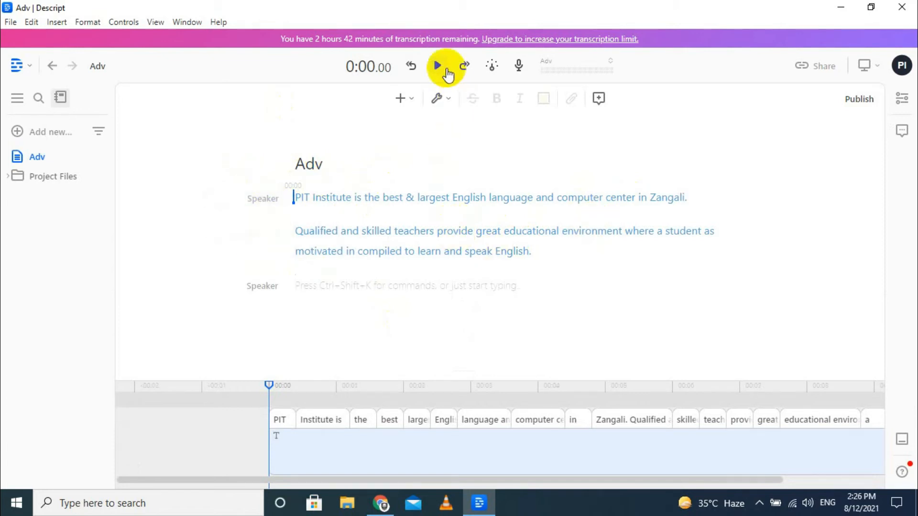
left_click(436, 66)
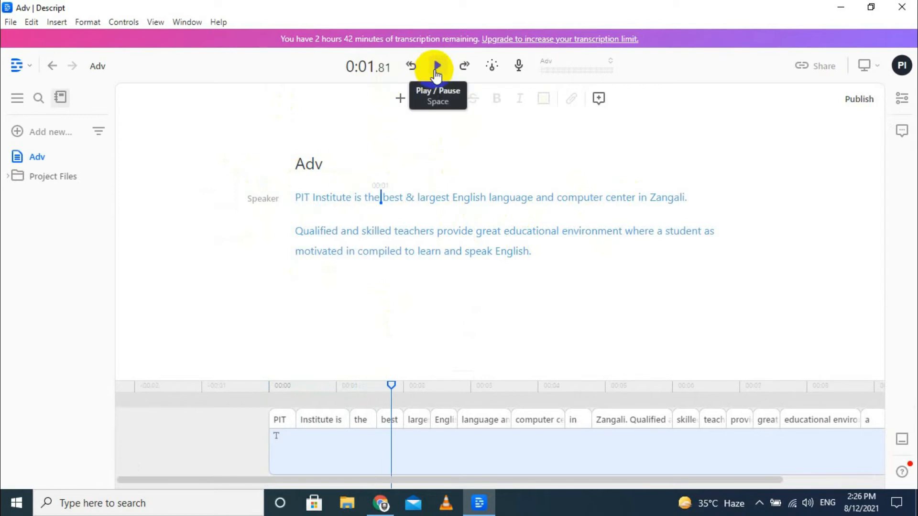
left_click(295, 197)
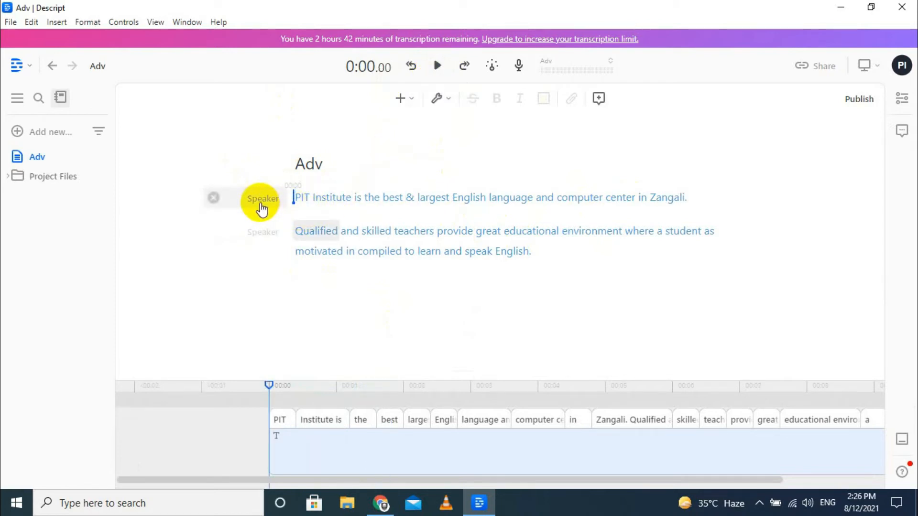
Step: Add a speaker named "try" for the script and assign it the Don Overdub voice
left_click(259, 204)
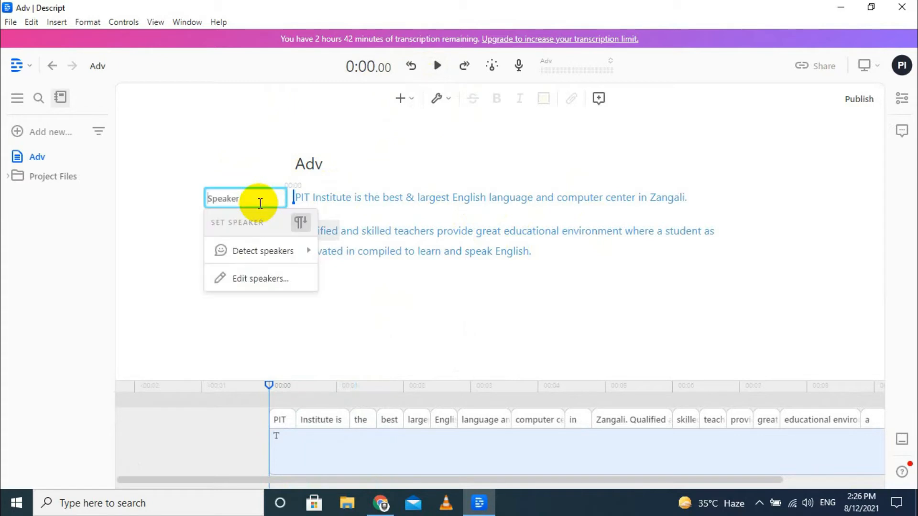
left_click(265, 279)
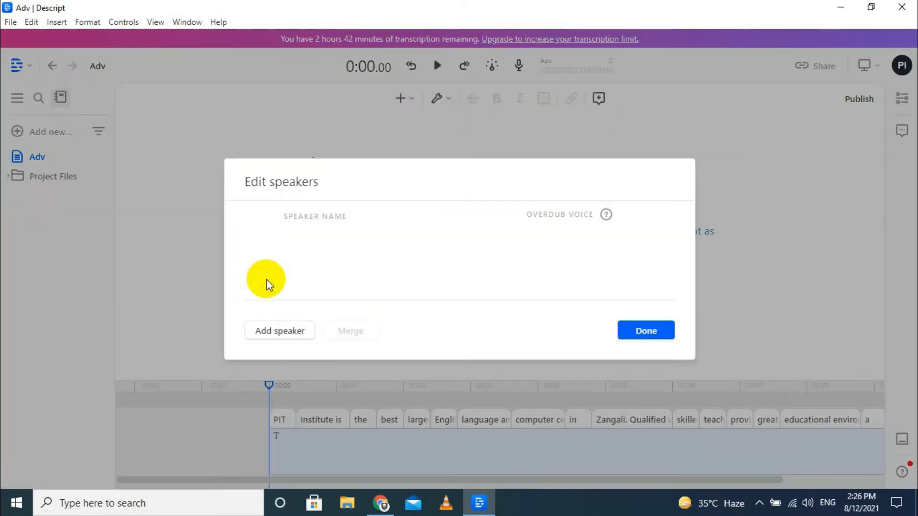
left_click(280, 331)
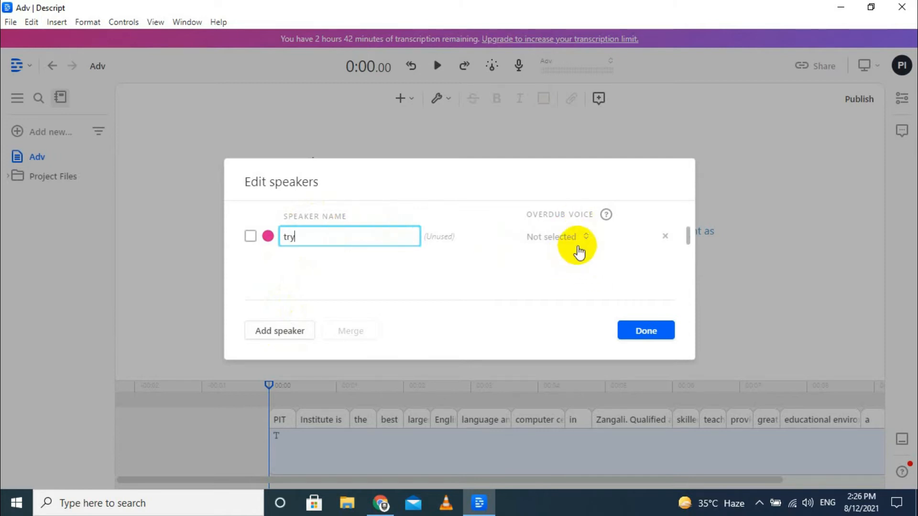
left_click(585, 241)
left_click(586, 241)
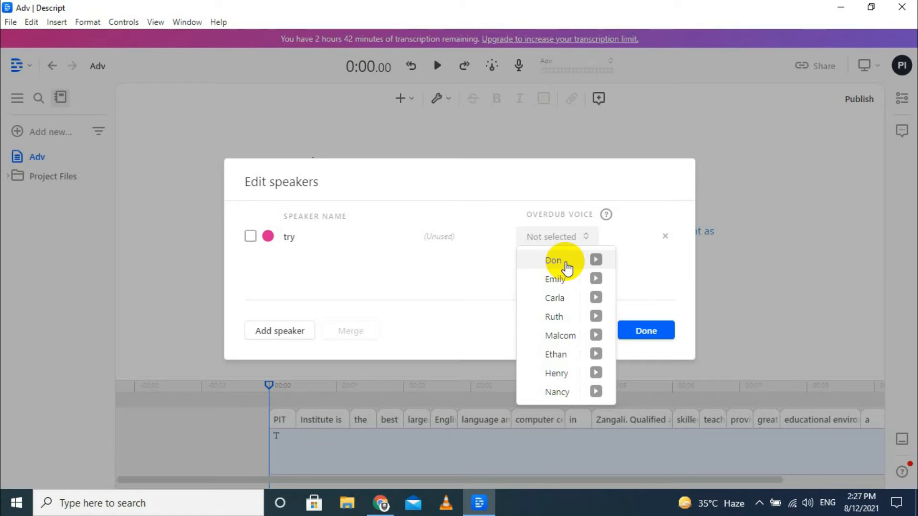
left_click(566, 263)
left_click(250, 236)
left_click(646, 331)
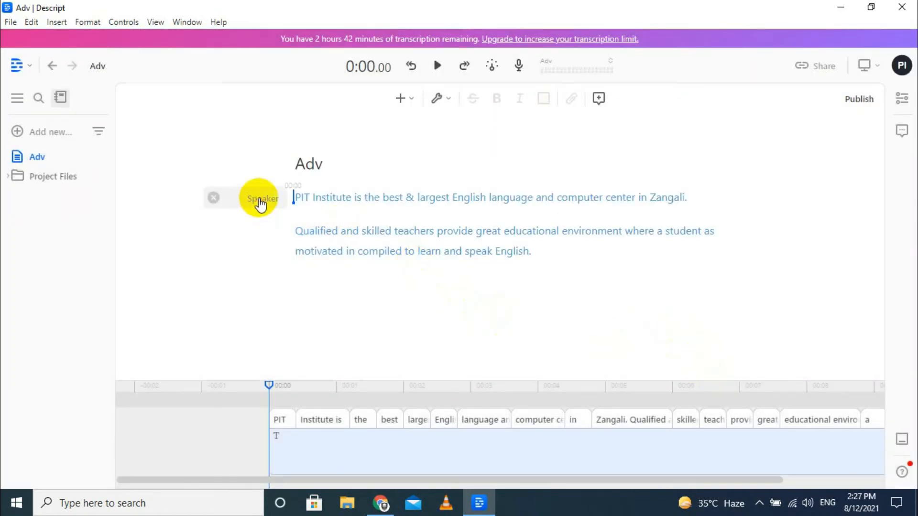
Step: Check the speaker options for the first paragraph and play the opening of the script
left_click(259, 198)
mouse_move(261, 279)
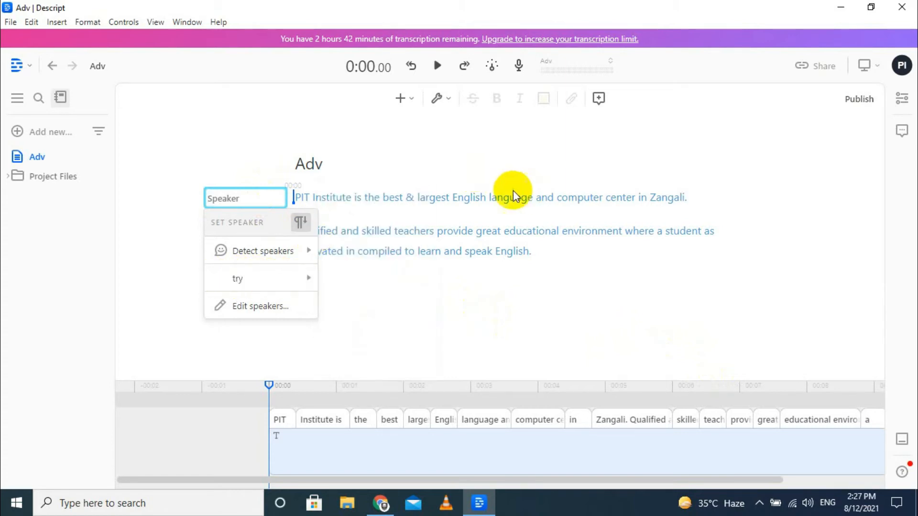
key("Escape")
left_click(437, 66)
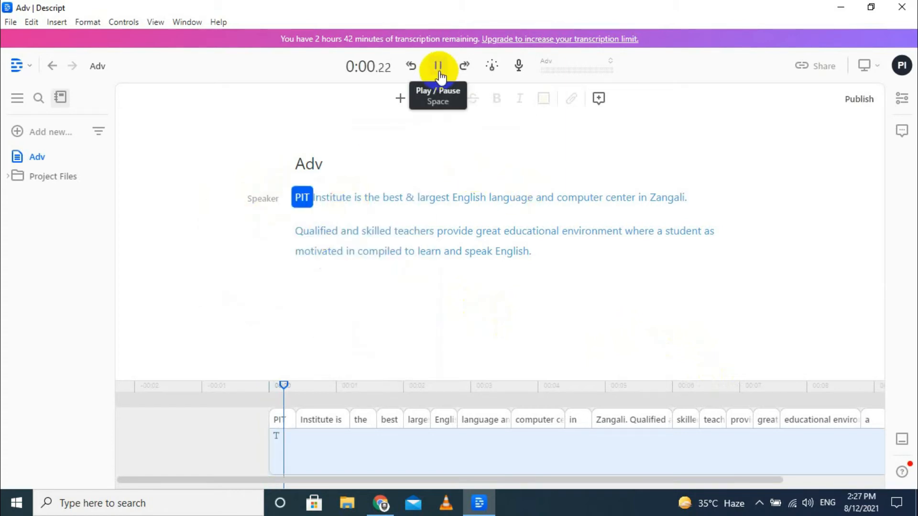
left_click(437, 65)
Step: Assign the speaker "try" to the script using Don's Happy_2 voice style
left_click(253, 201)
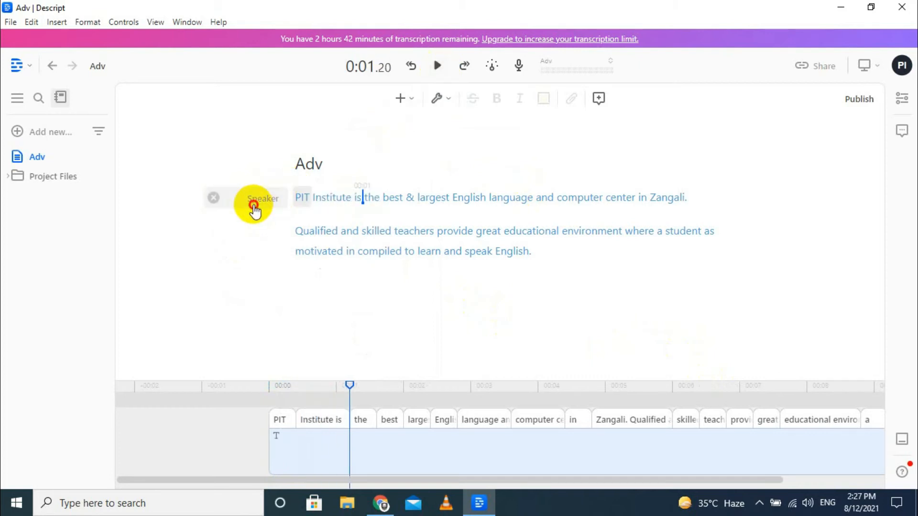
mouse_move(282, 283)
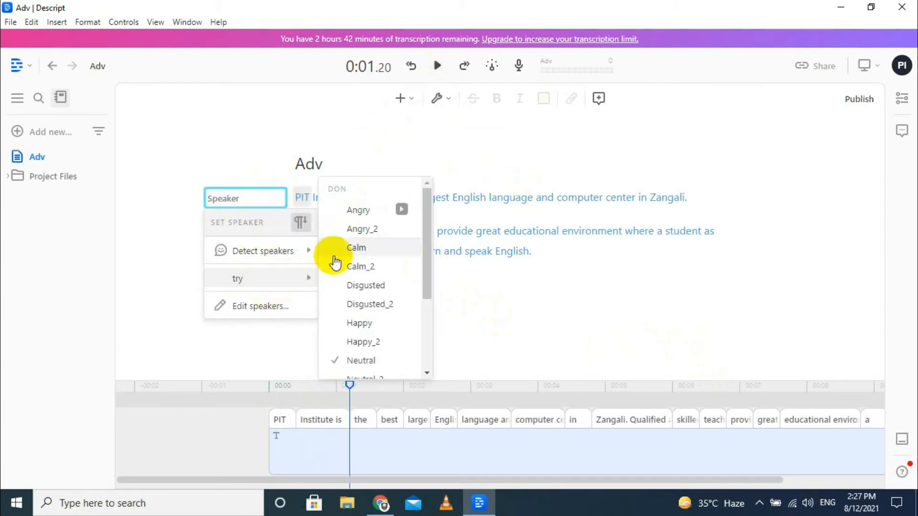
scroll(373, 363, "down", 2)
scroll(368, 297, "up", 1)
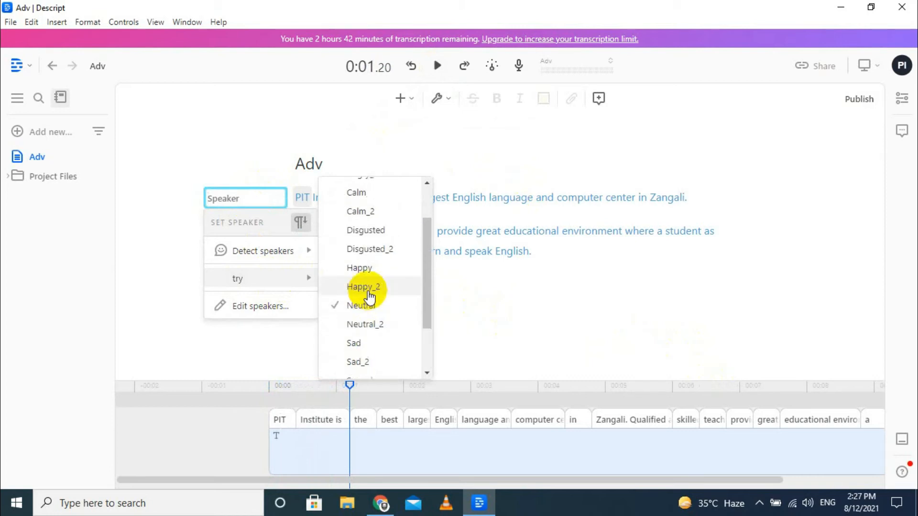
scroll(367, 291, "up", 2)
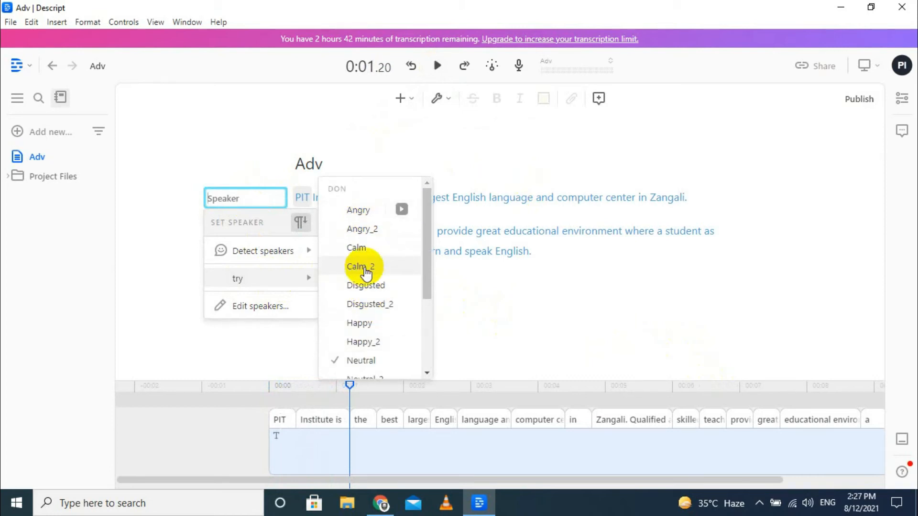
scroll(375, 304, "down", 2)
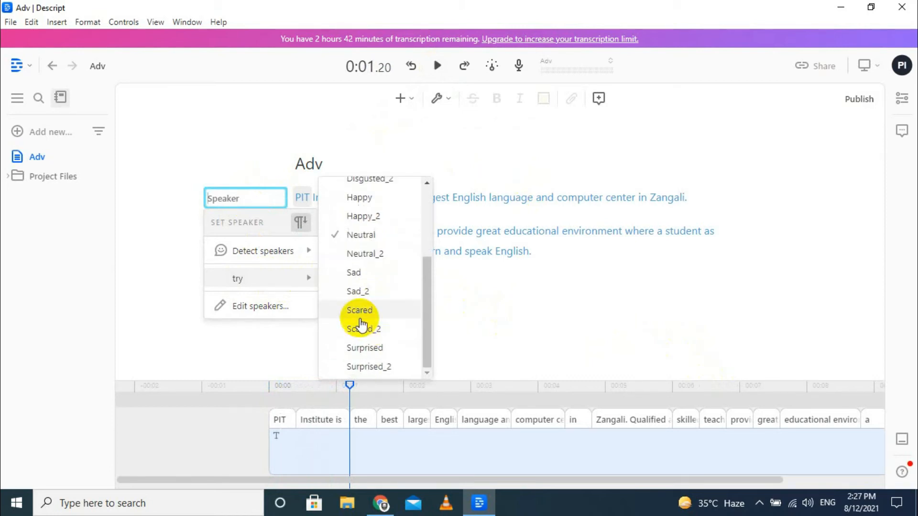
left_click(364, 216)
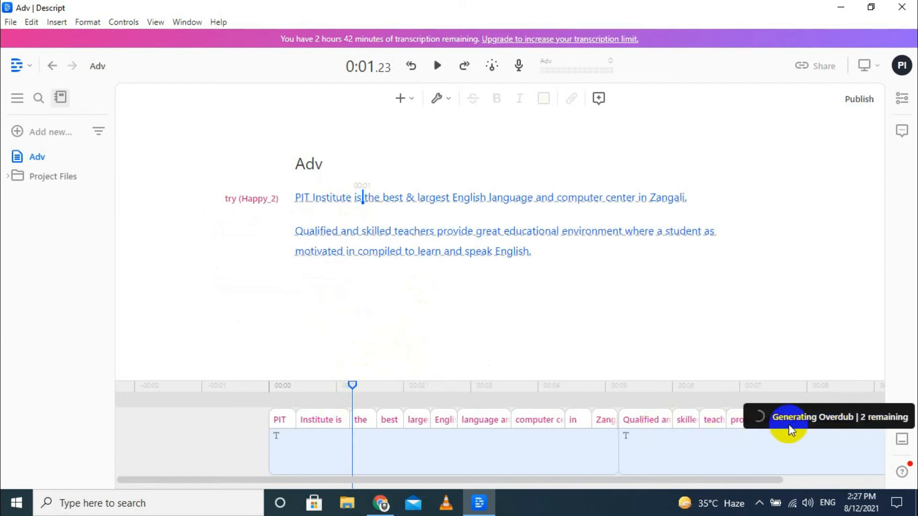
Step: Play the script from the start to listen to the first paragraph's generated Overdub voice
left_click(295, 196)
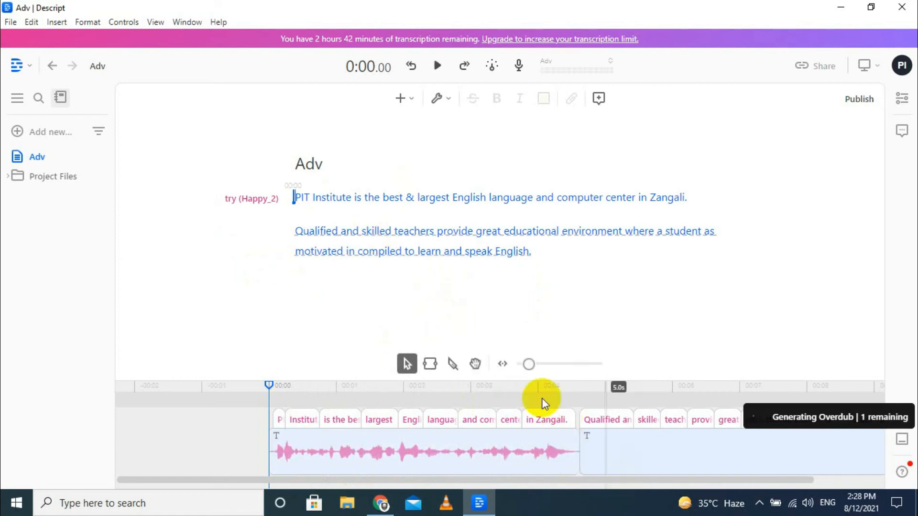
left_click(441, 69)
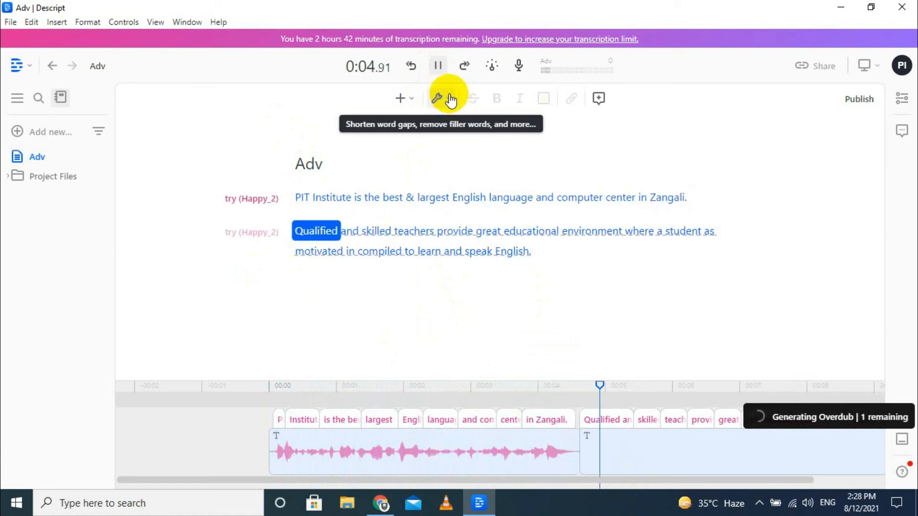
left_click(437, 66)
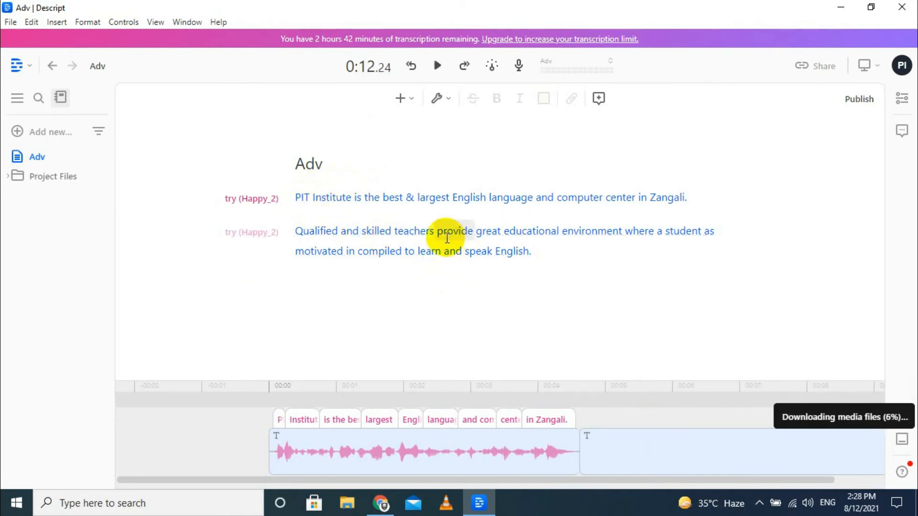
left_click(296, 198)
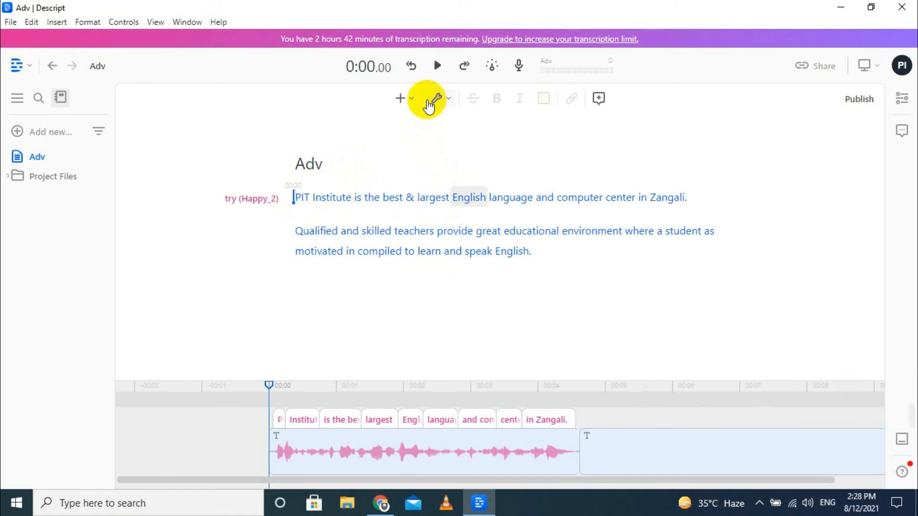
left_click(437, 67)
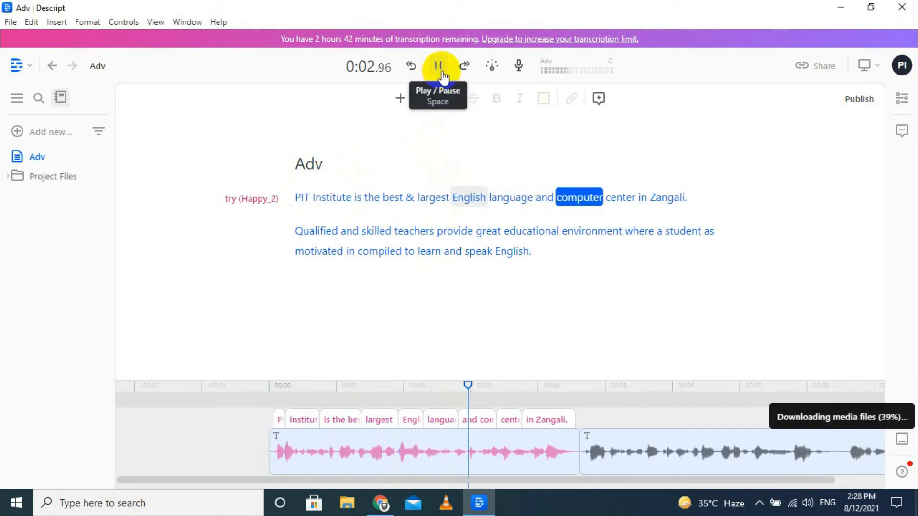
left_click(438, 67)
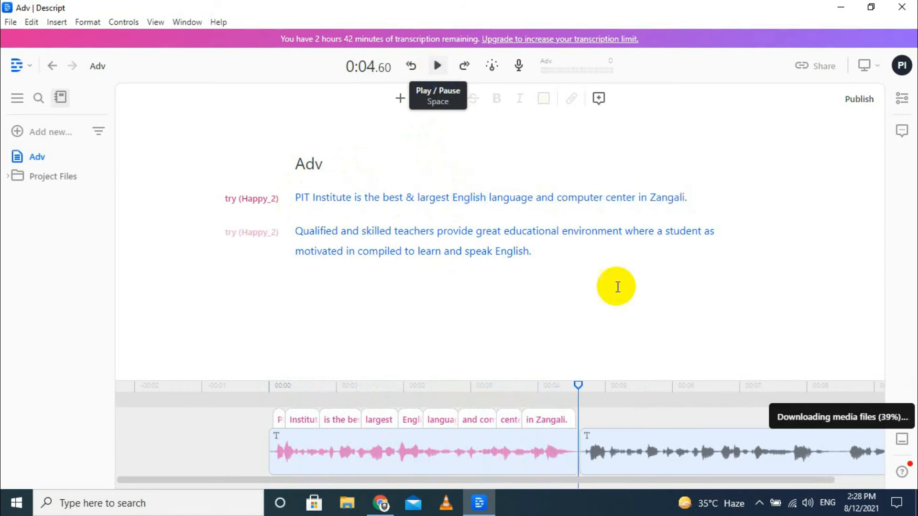
Step: Play the second paragraph from its first word to listen to its generated voice
left_click(297, 231)
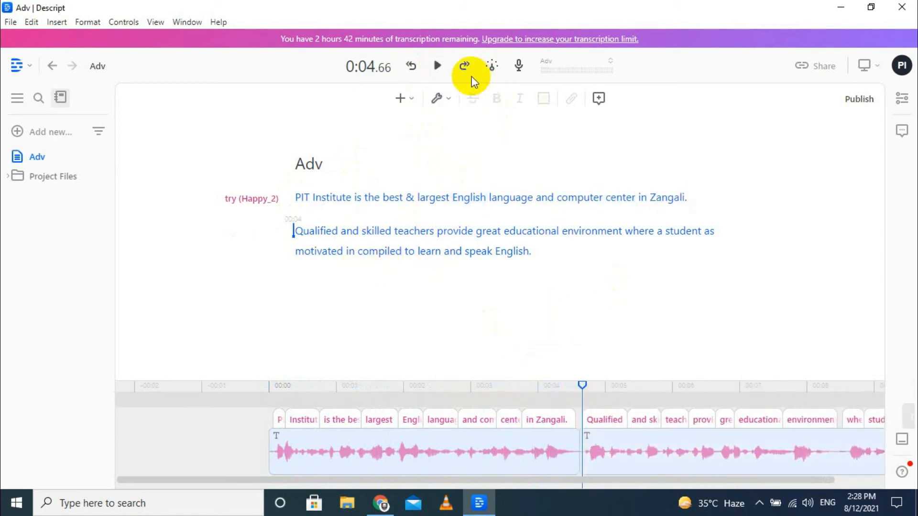
left_click(438, 70)
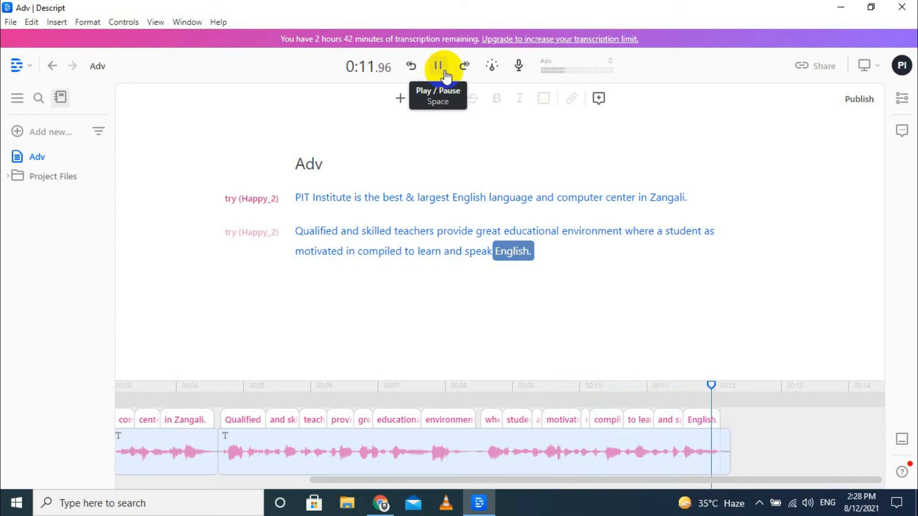
left_click(437, 67)
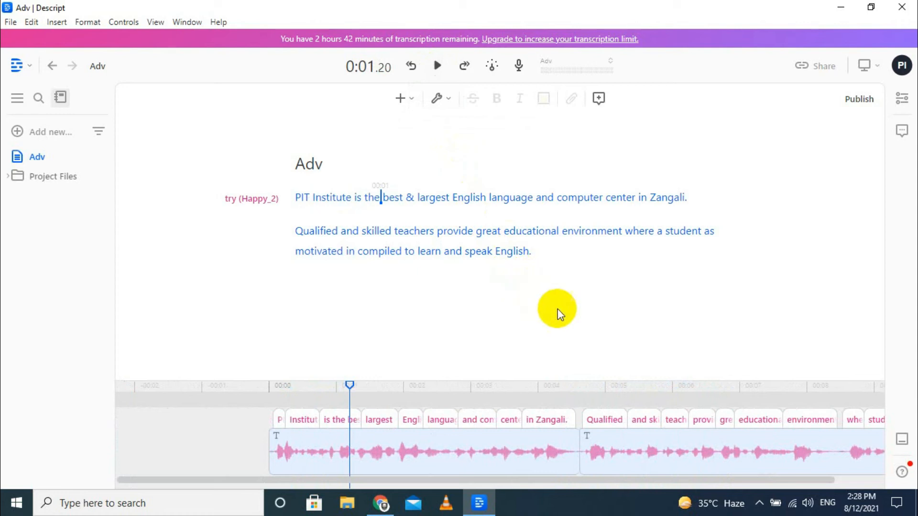
Step: Change the voice style of the speaker "try" to Calm, starting from the first paragraph
left_click(257, 199)
mouse_move(257, 258)
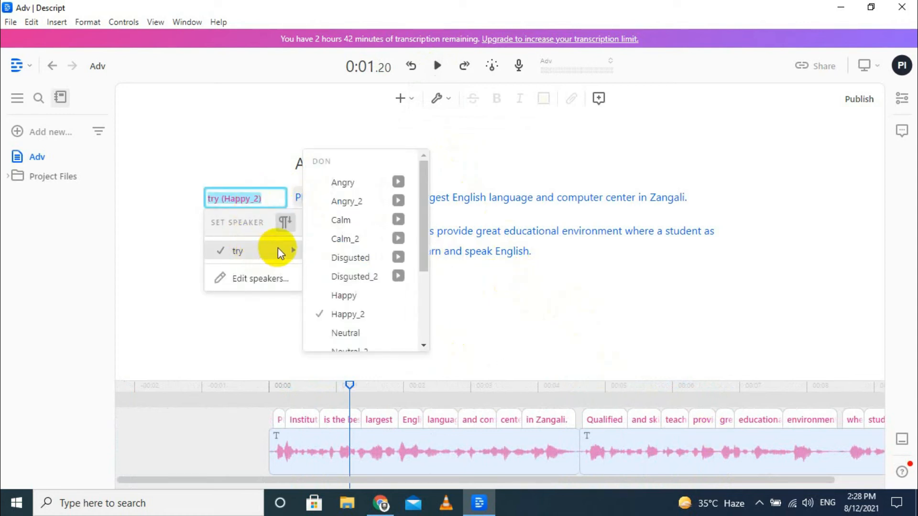
left_click(360, 222)
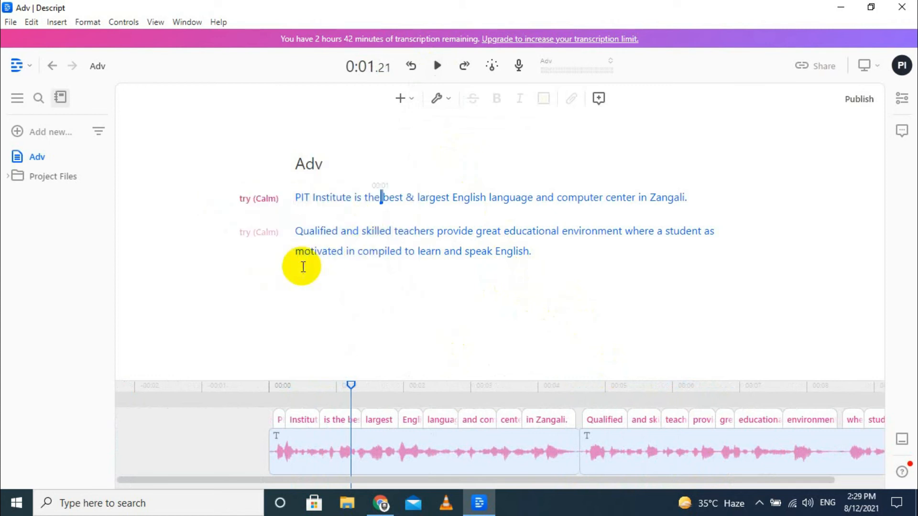
Step: Set the second paragraph's speaker "try" to the Sad voice style
left_click(257, 236)
left_click(261, 283)
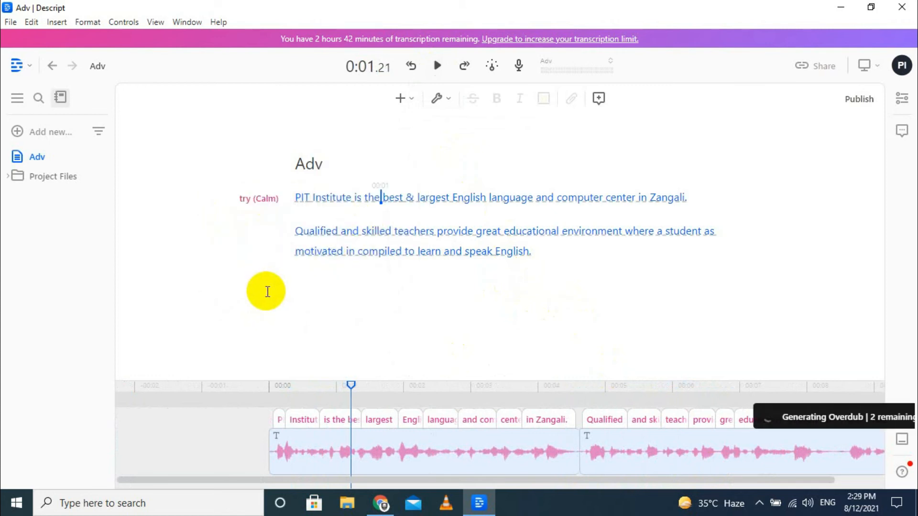
left_click(261, 237)
mouse_move(285, 287)
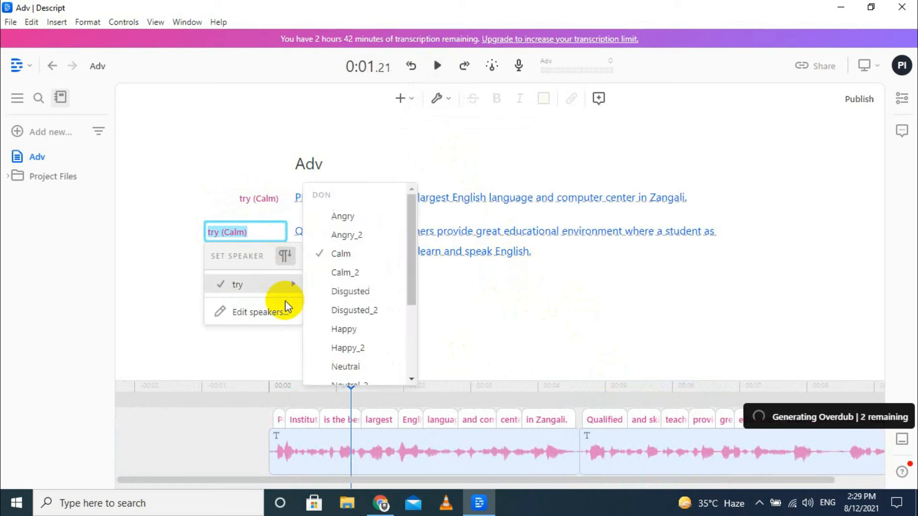
scroll(349, 324, "down", 3)
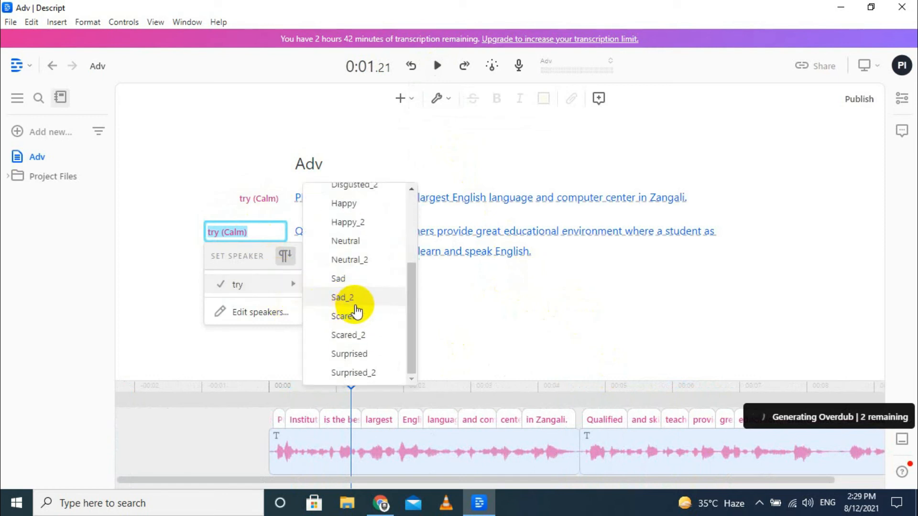
left_click(347, 280)
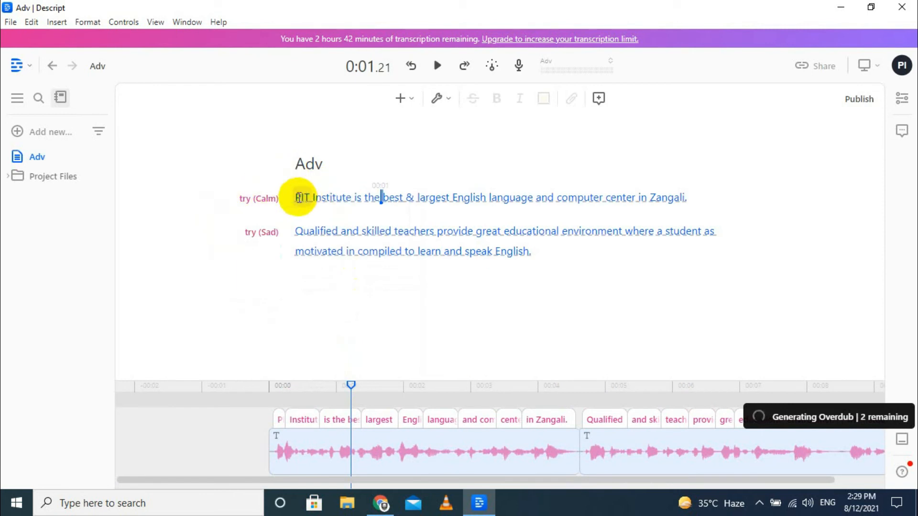
Step: Play the script from the start of the first paragraph to listen to the Calm and Sad Overdub voices
left_click(296, 198)
left_click(437, 65)
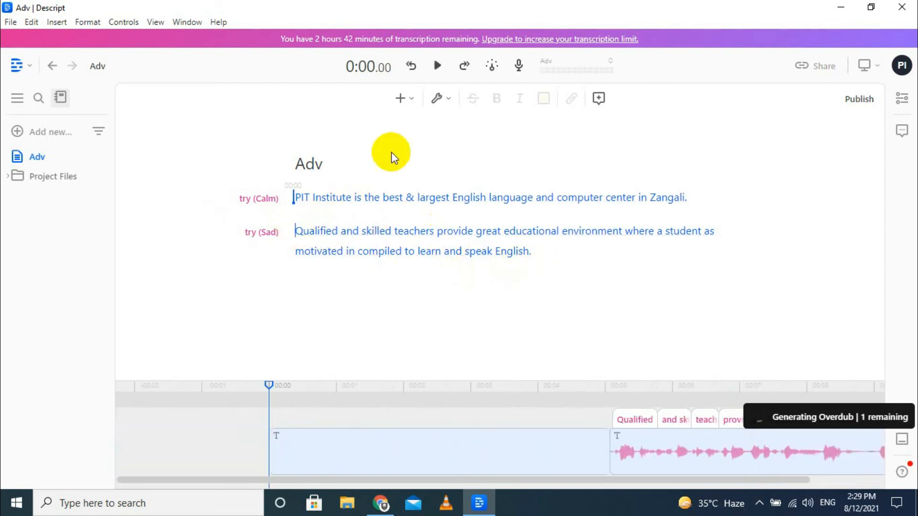
left_click(435, 77)
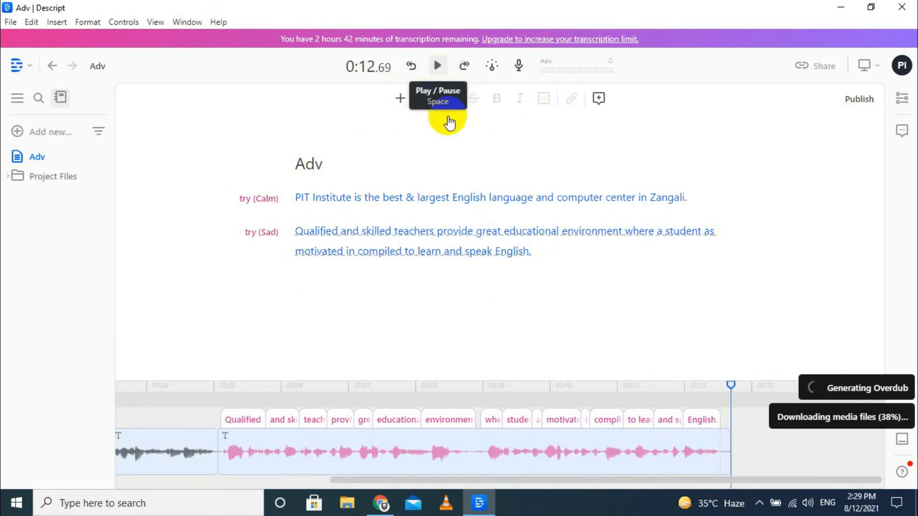
key("space")
left_click(435, 66)
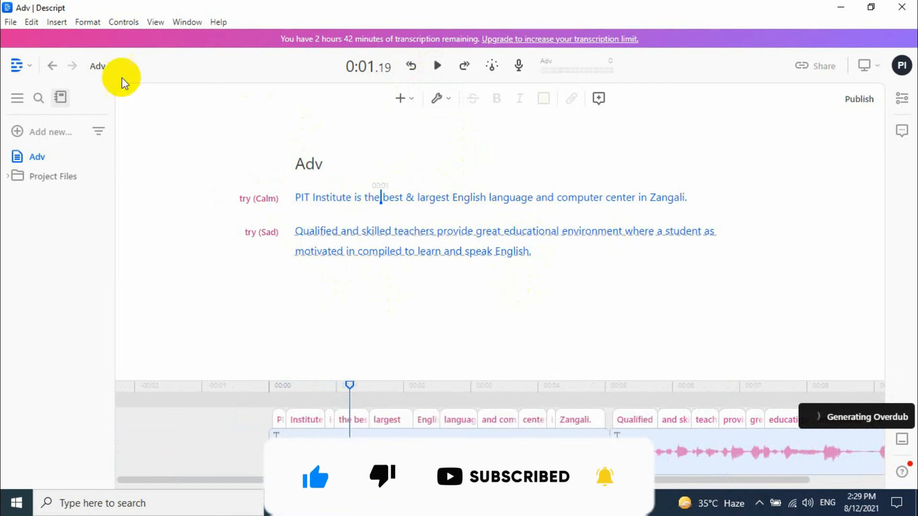
Step: Set up an audio file export of the current composition, keeping MP3 audio (.mp3) as the format
left_click(9, 22)
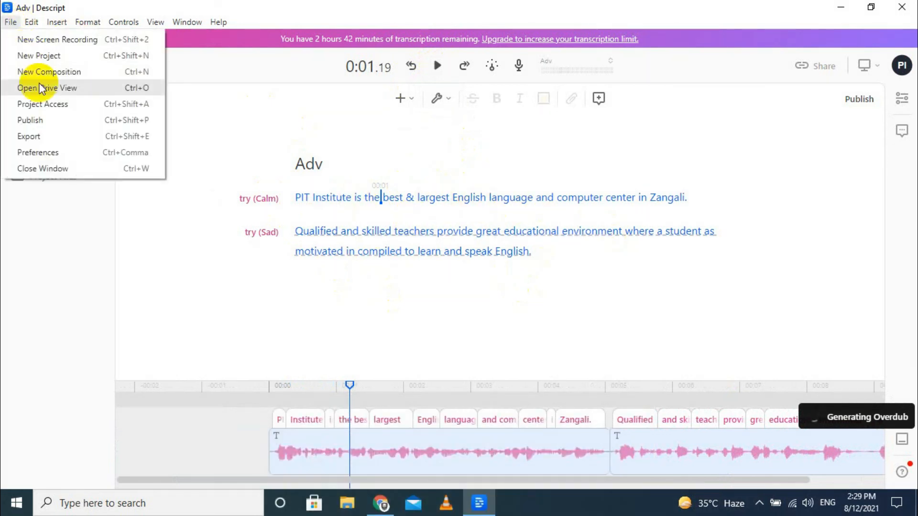
left_click(42, 136)
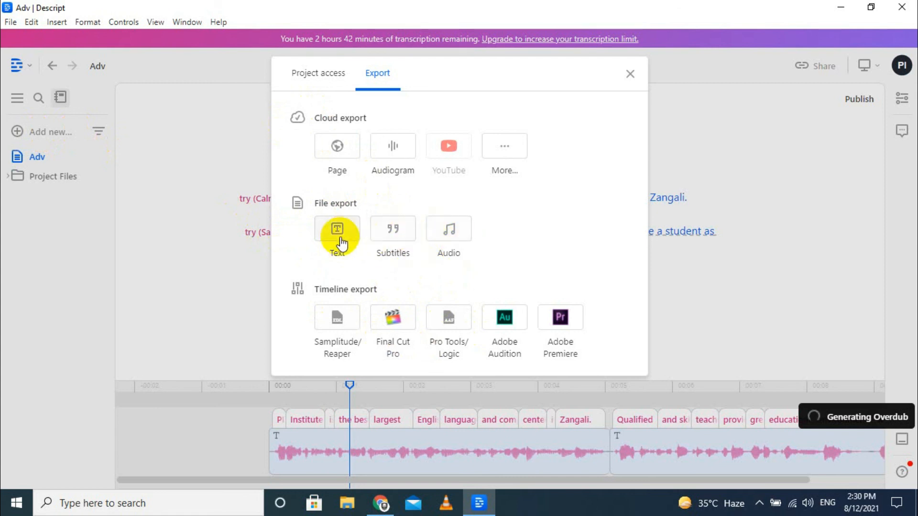
left_click(450, 234)
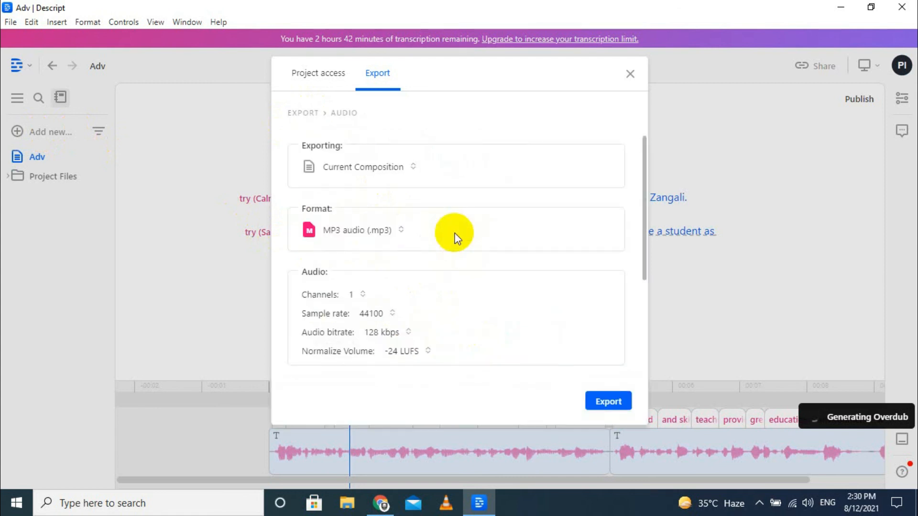
left_click(388, 239)
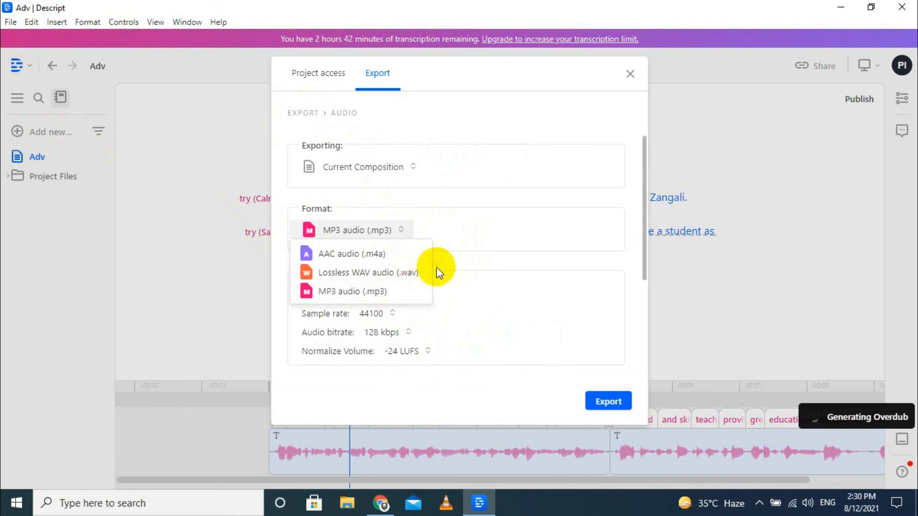
left_click(489, 273)
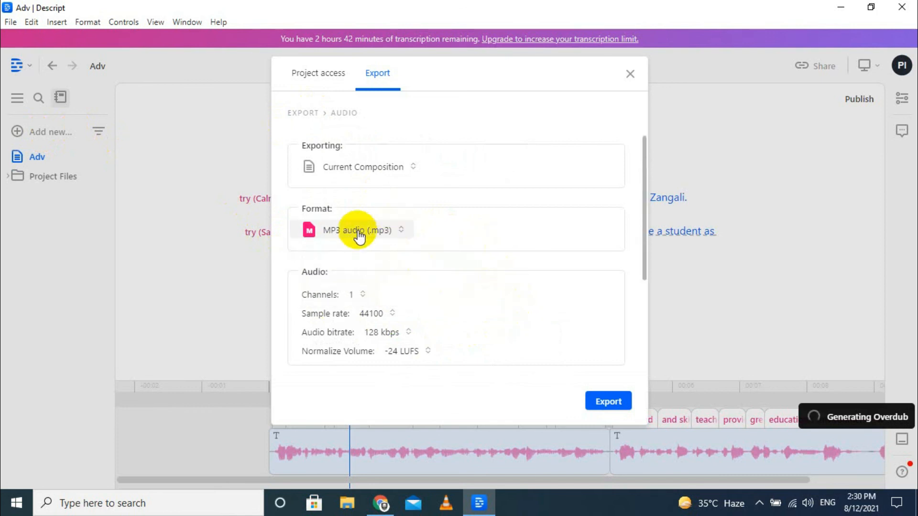
Step: Export the audio and save it to the Desktop as an MP3 file named Adv
left_click(606, 402)
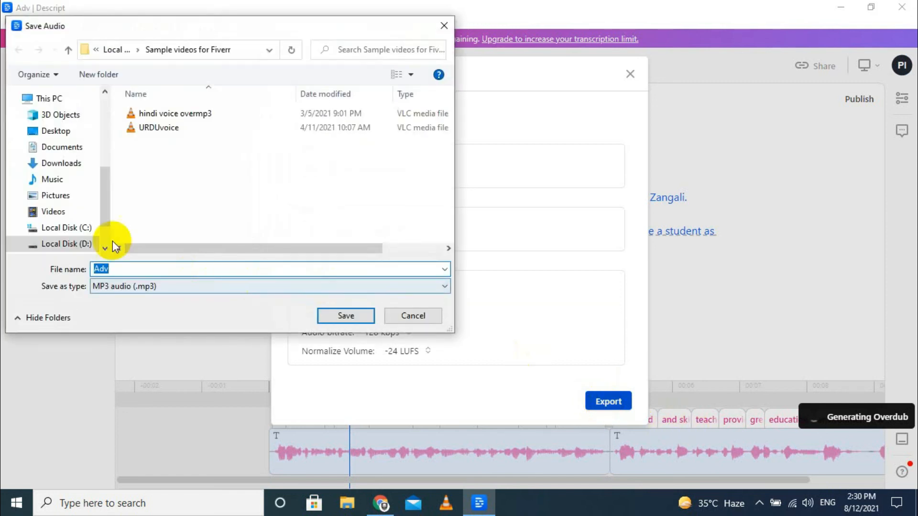
left_click(53, 137)
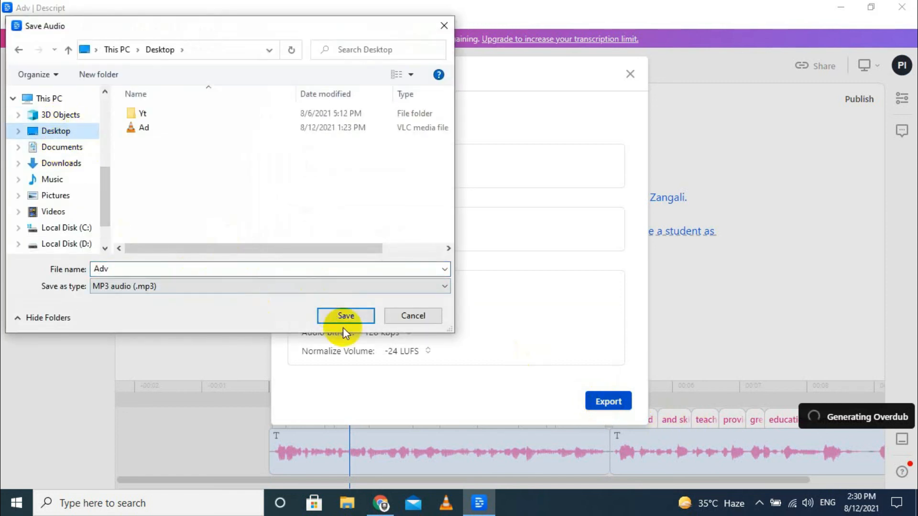
left_click(343, 321)
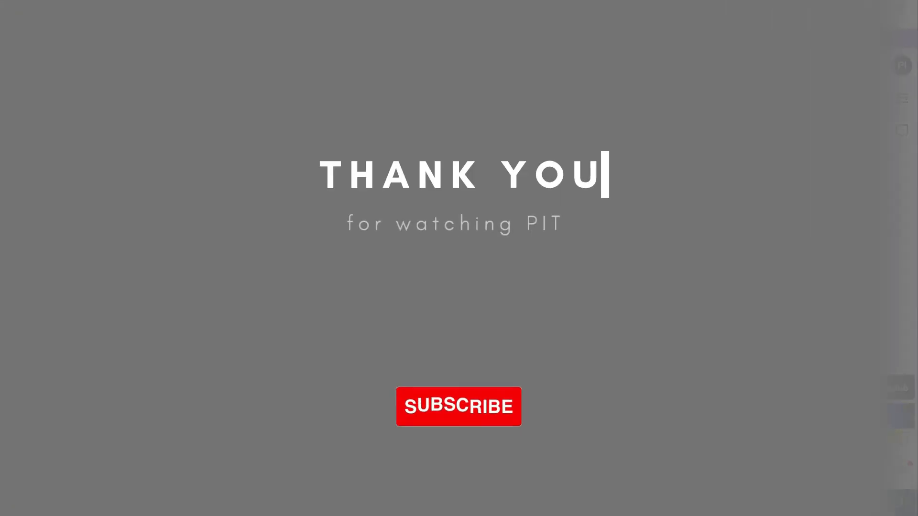